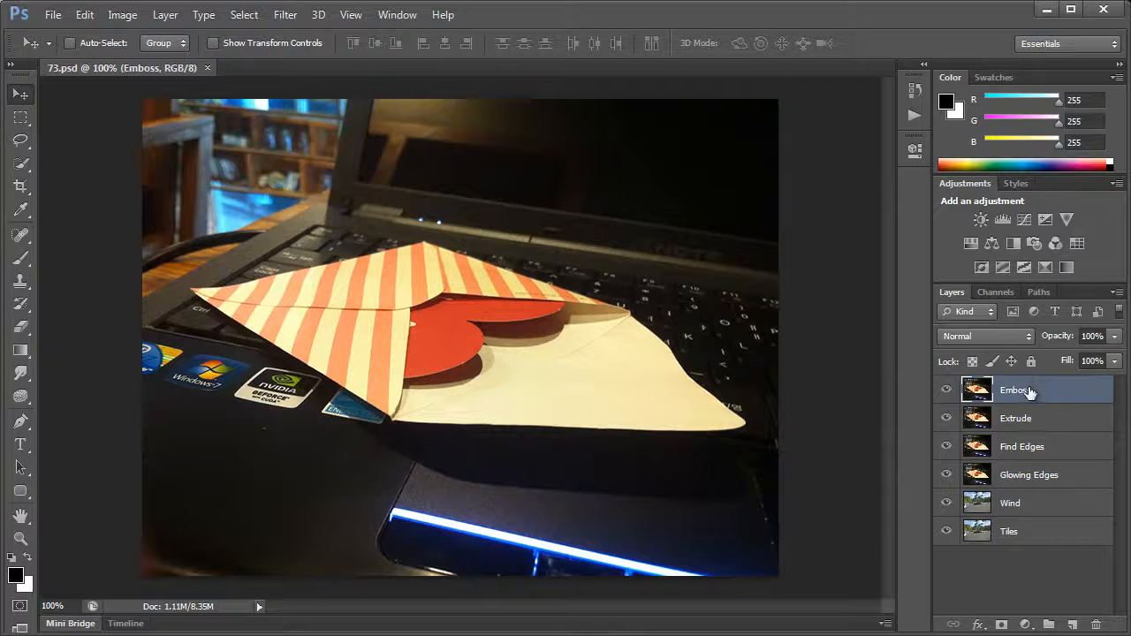
Apply the Emboss filter to the Emboss layer with an angle of 126°, a height of 4 pixels and an amount of 189%
left_click(284, 15)
mouse_move(344, 300)
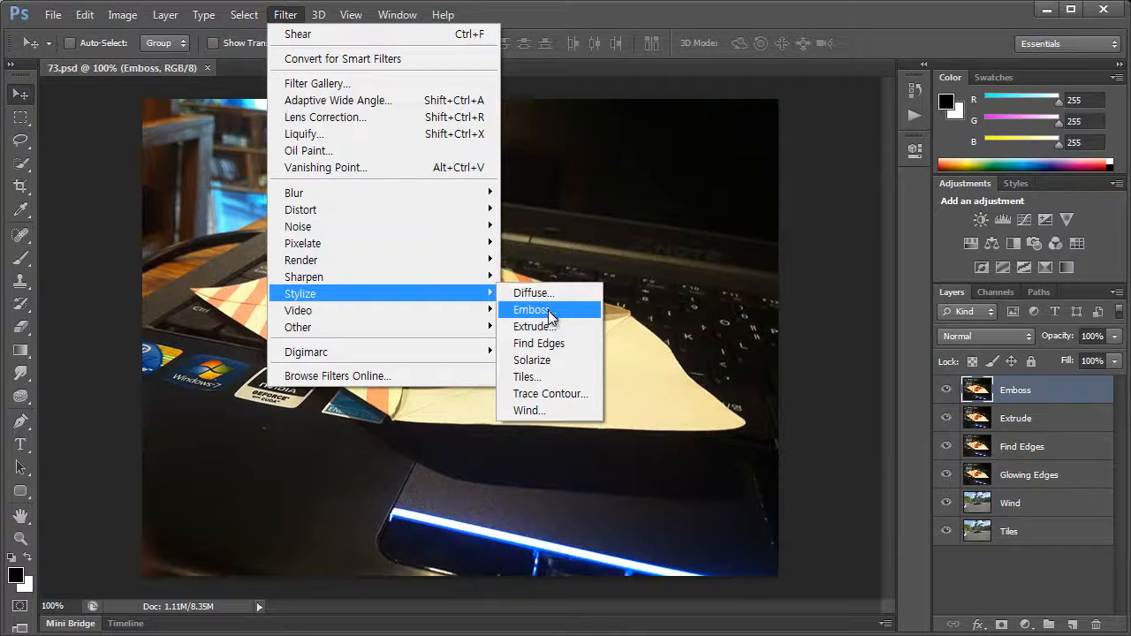
left_click(549, 311)
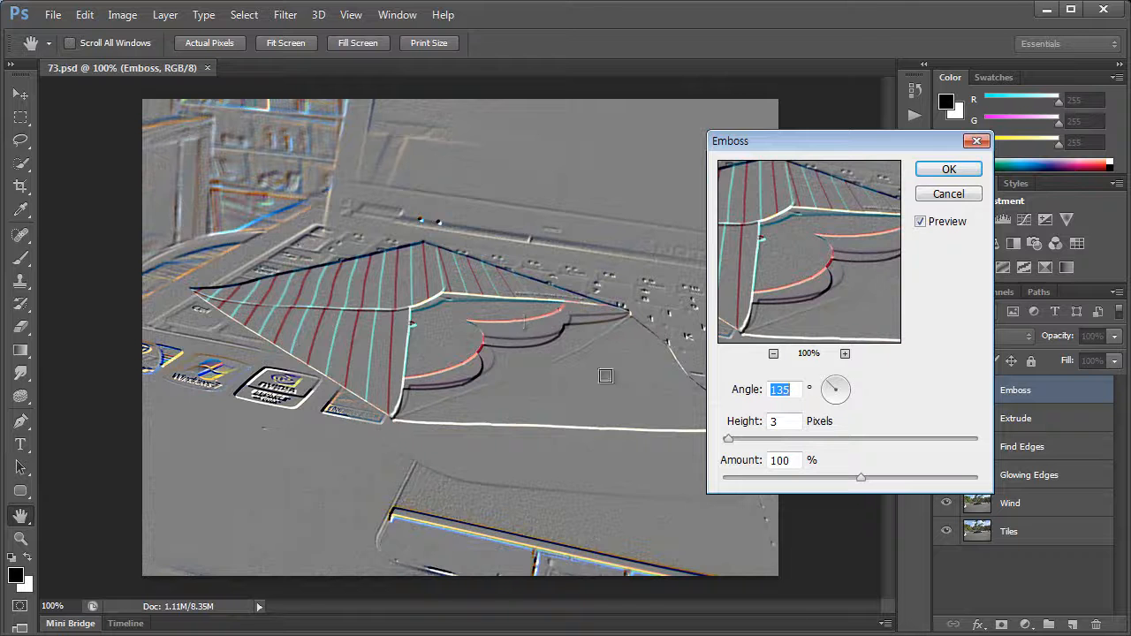
left_click_drag(849, 390, 833, 391)
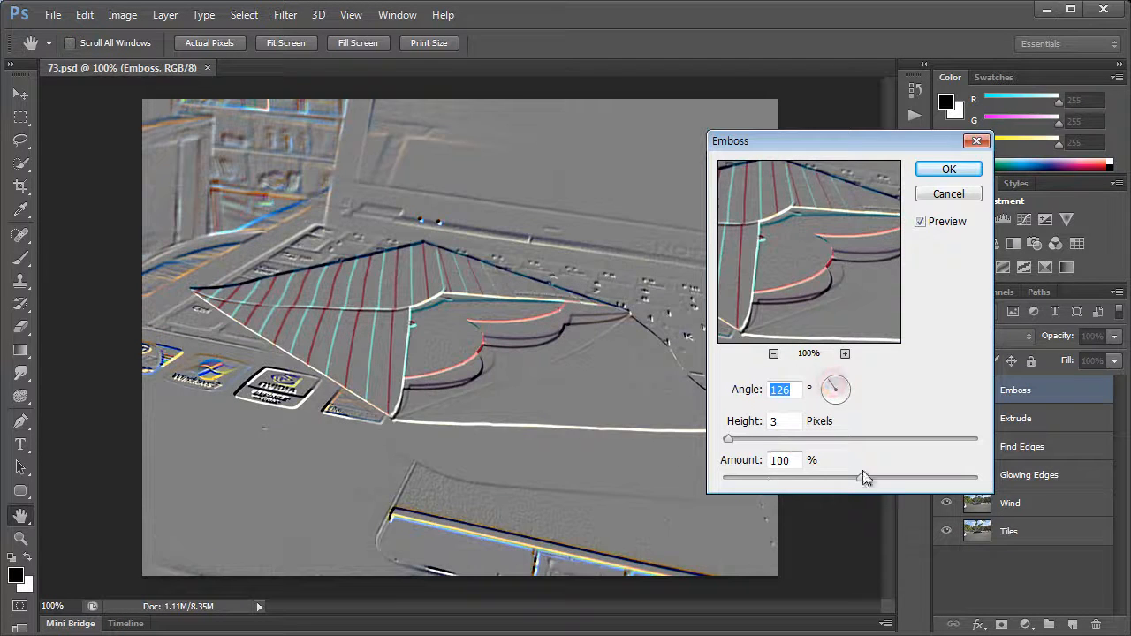
left_click_drag(864, 477, 895, 476)
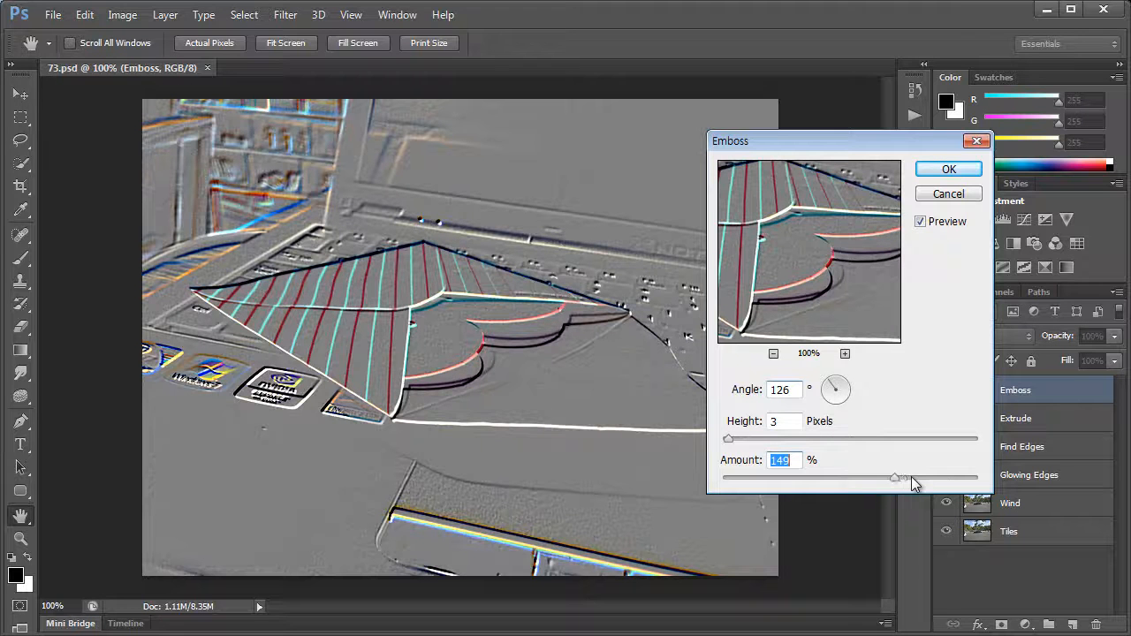
left_click(924, 479)
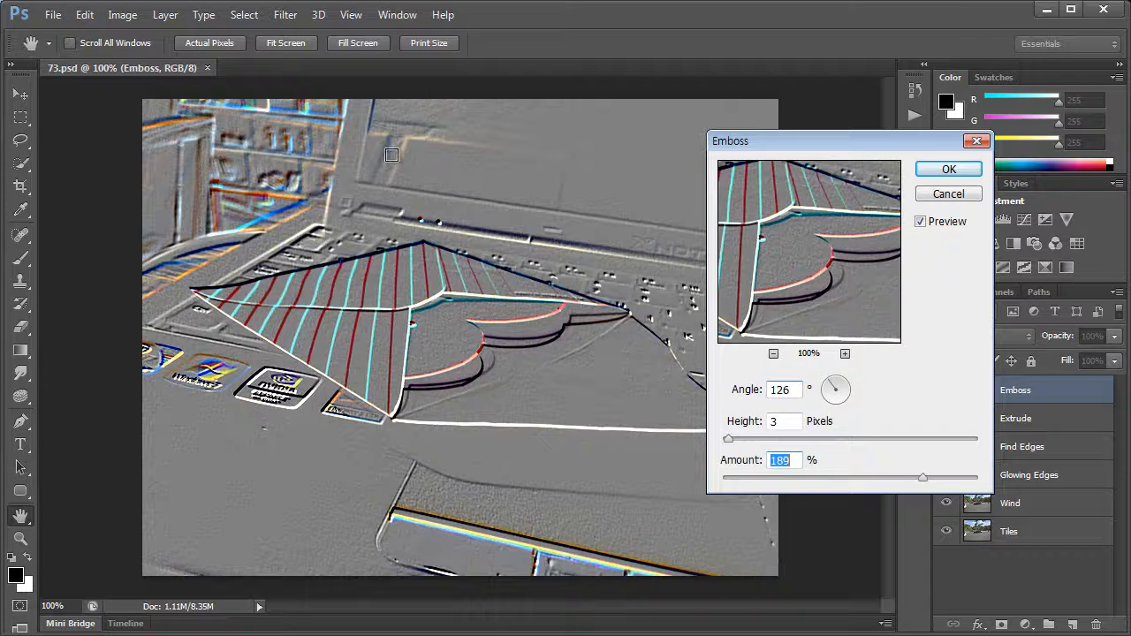
left_click_drag(727, 439, 738, 438)
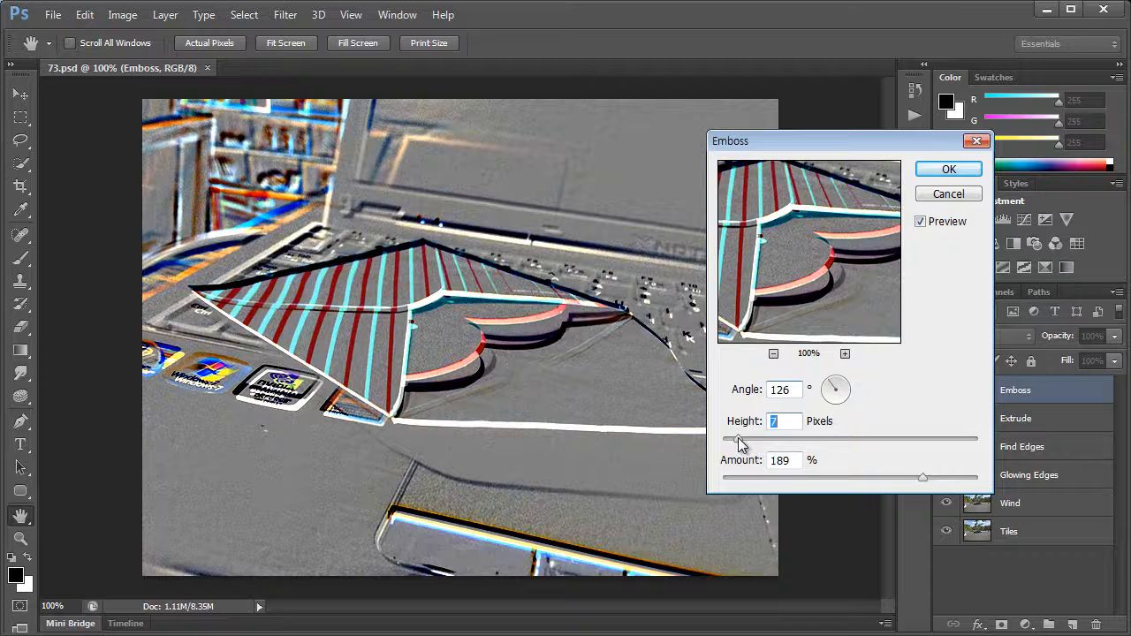
left_click_drag(740, 443, 750, 447)
left_click(731, 438)
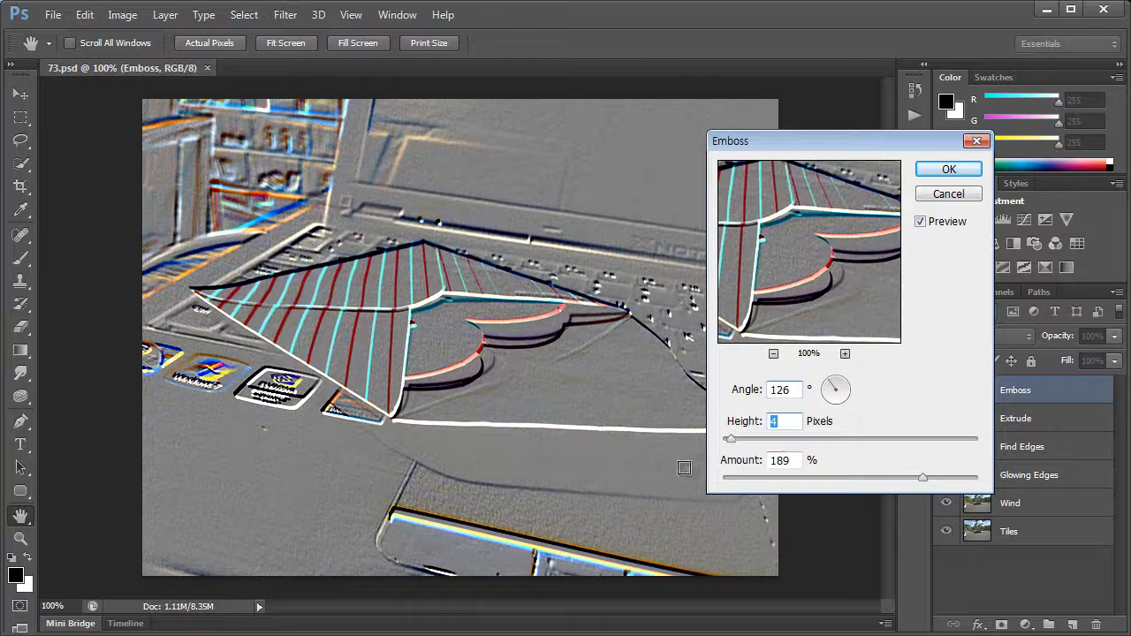
left_click(950, 171)
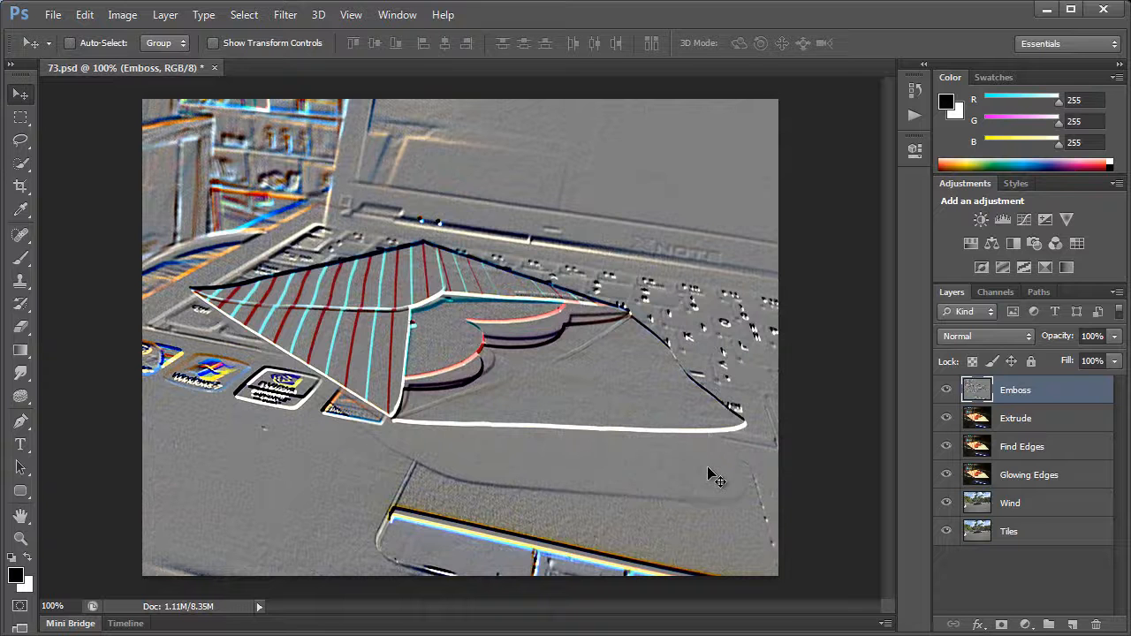
Hide the Emboss layer and select the Extrude layer
left_click(946, 390)
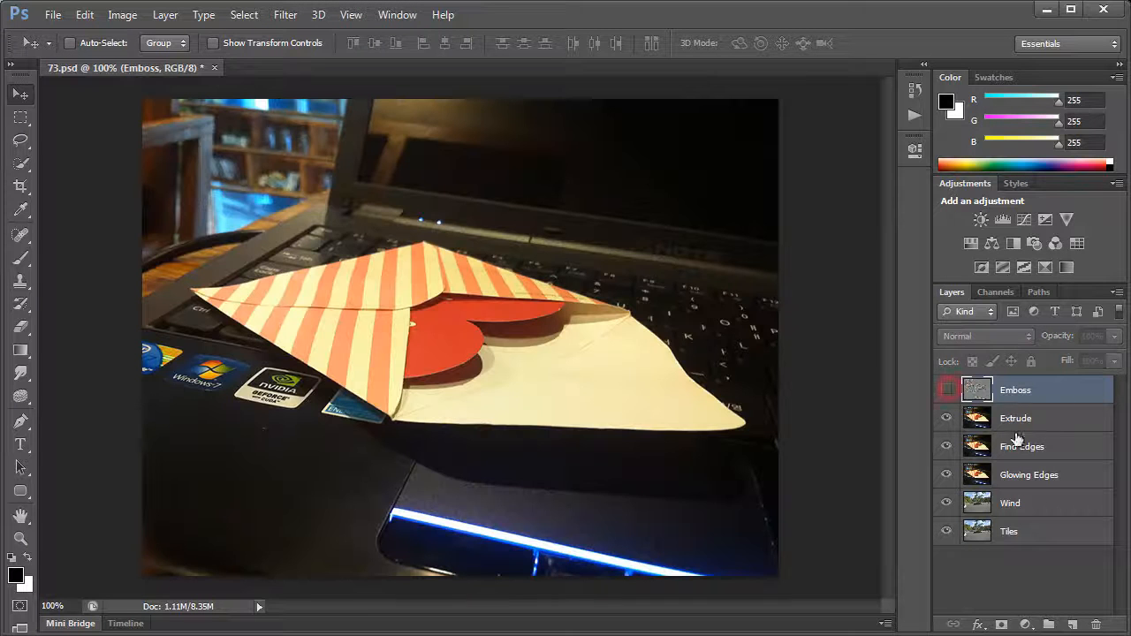
left_click(1056, 419)
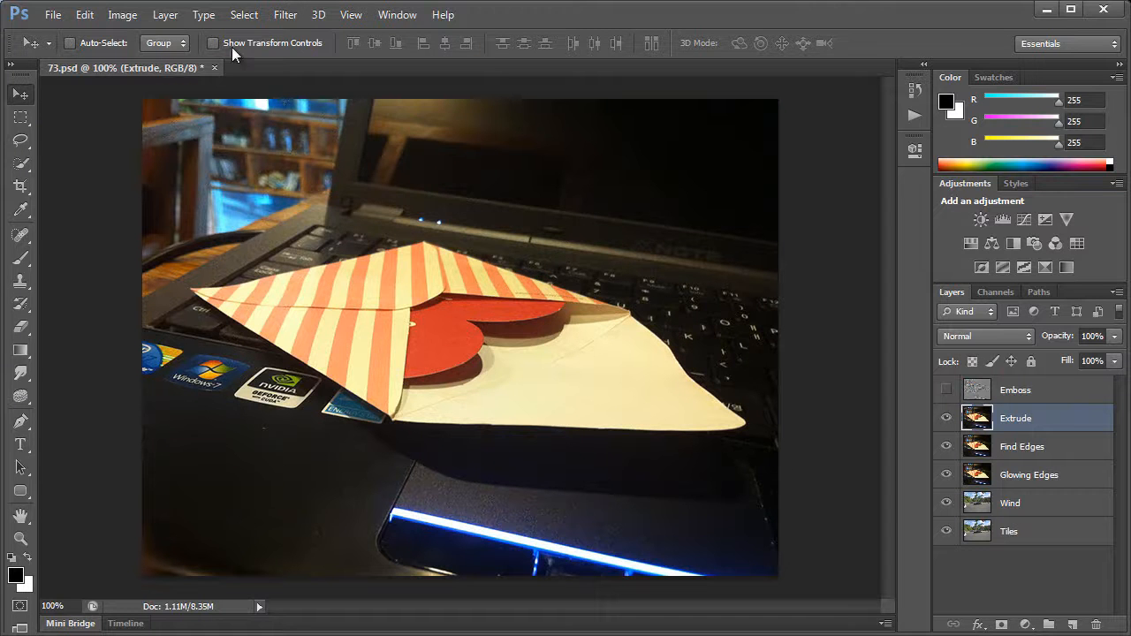
Try the Extrude filter with Blocks, a size of 30 pixels and a random depth of 30, and undo it
left_click(286, 15)
left_click(320, 294)
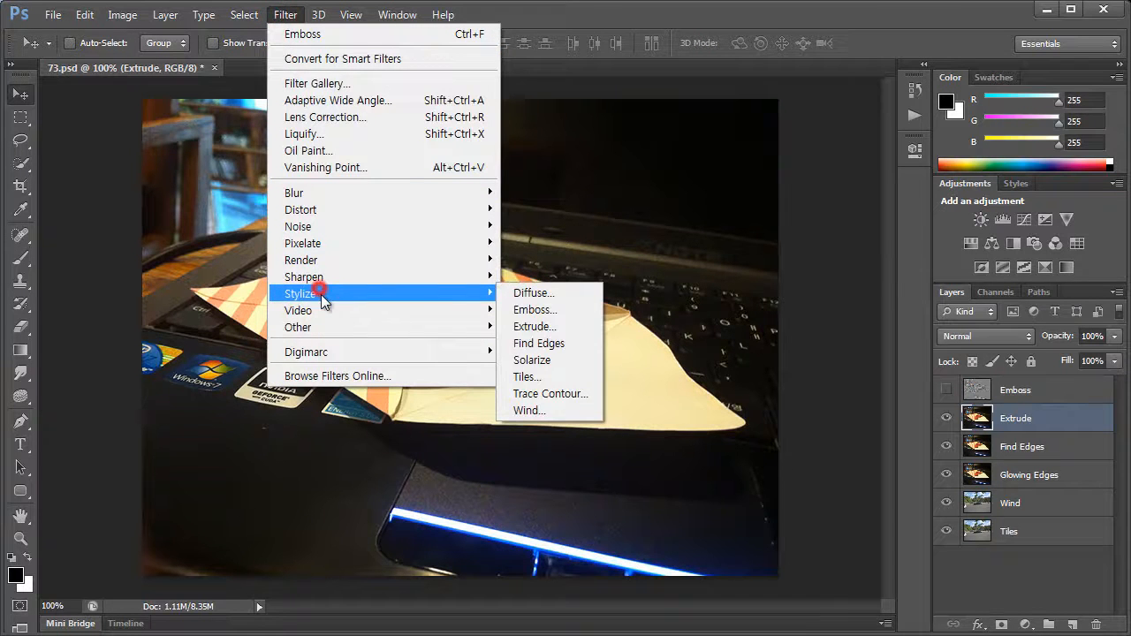
left_click(561, 327)
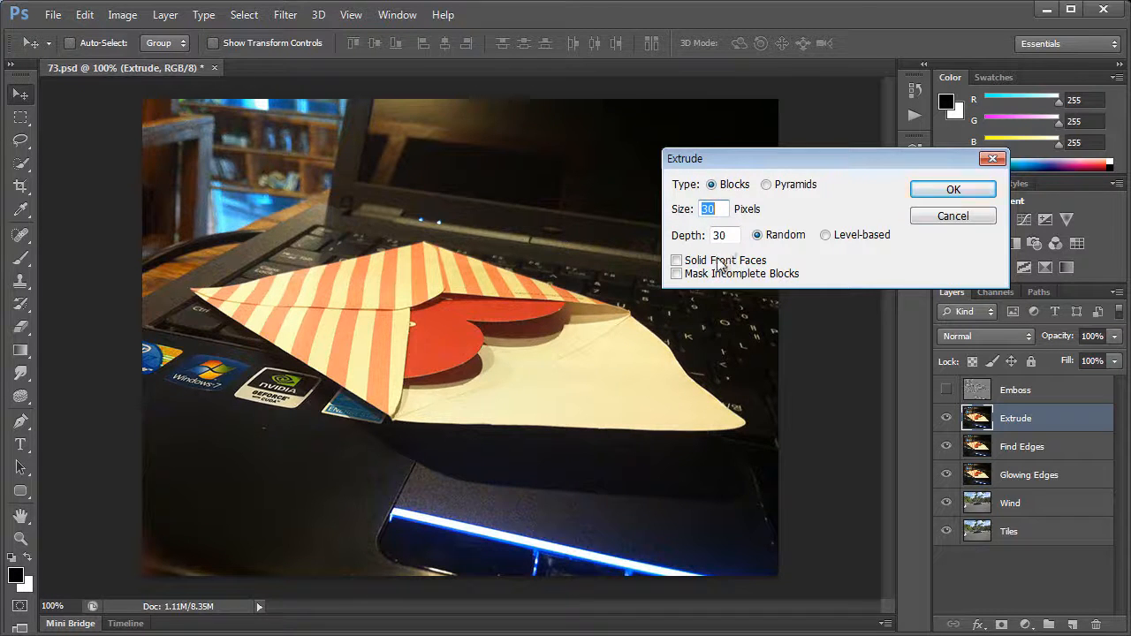
left_click(931, 191)
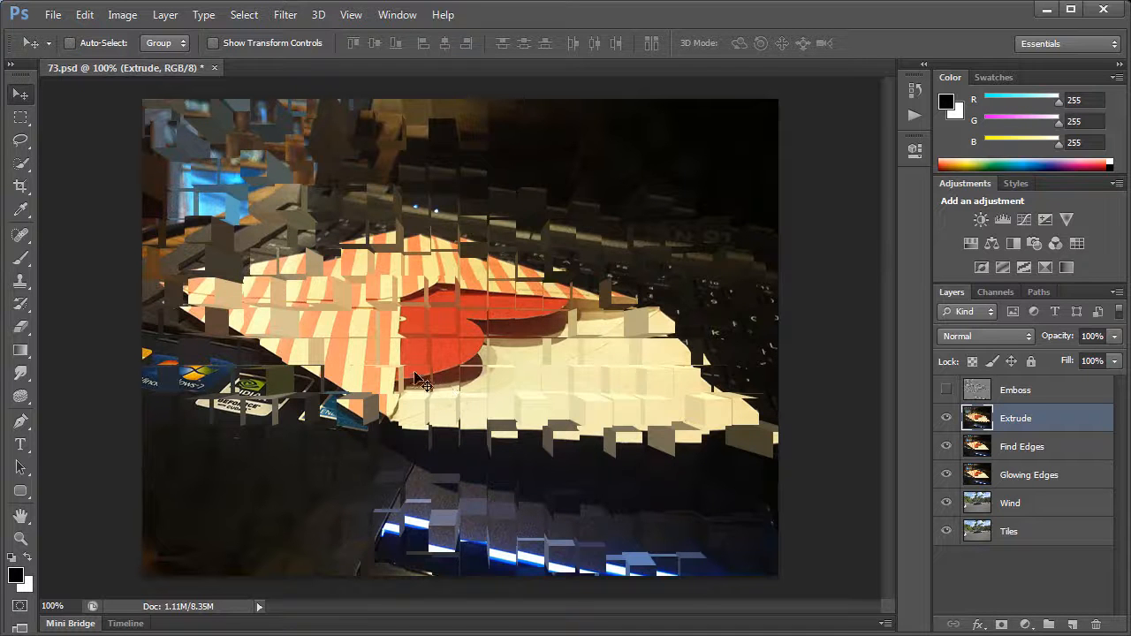
left_click(86, 15)
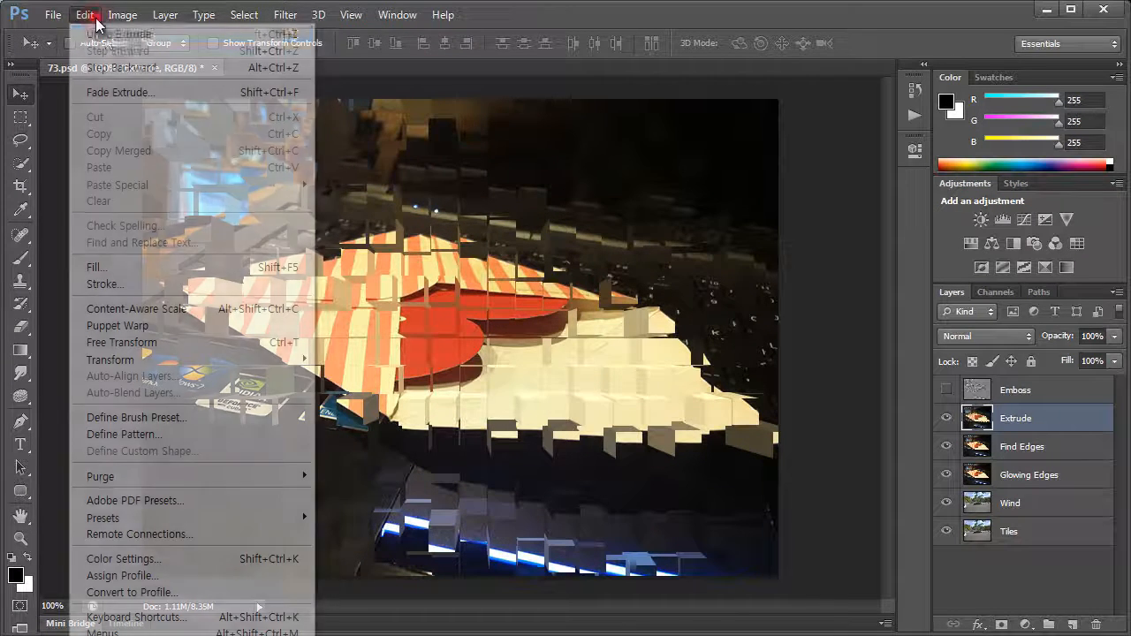
left_click(105, 30)
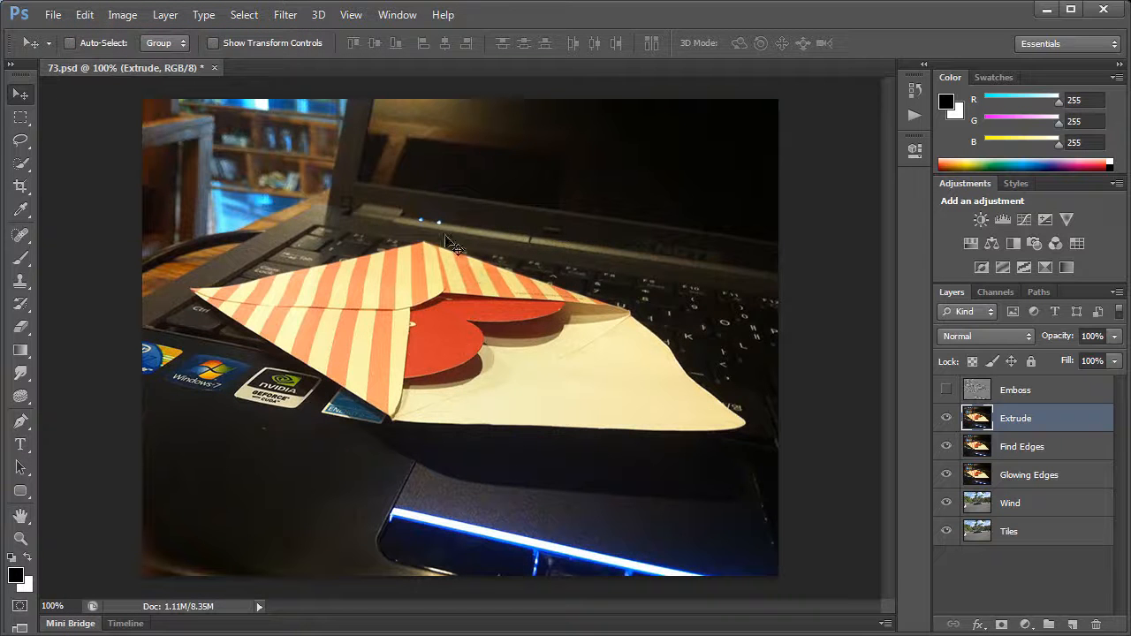
Apply the Extrude filter to the Extrude layer using Blocks with a size of 45 pixels and random depth
left_click(298, 23)
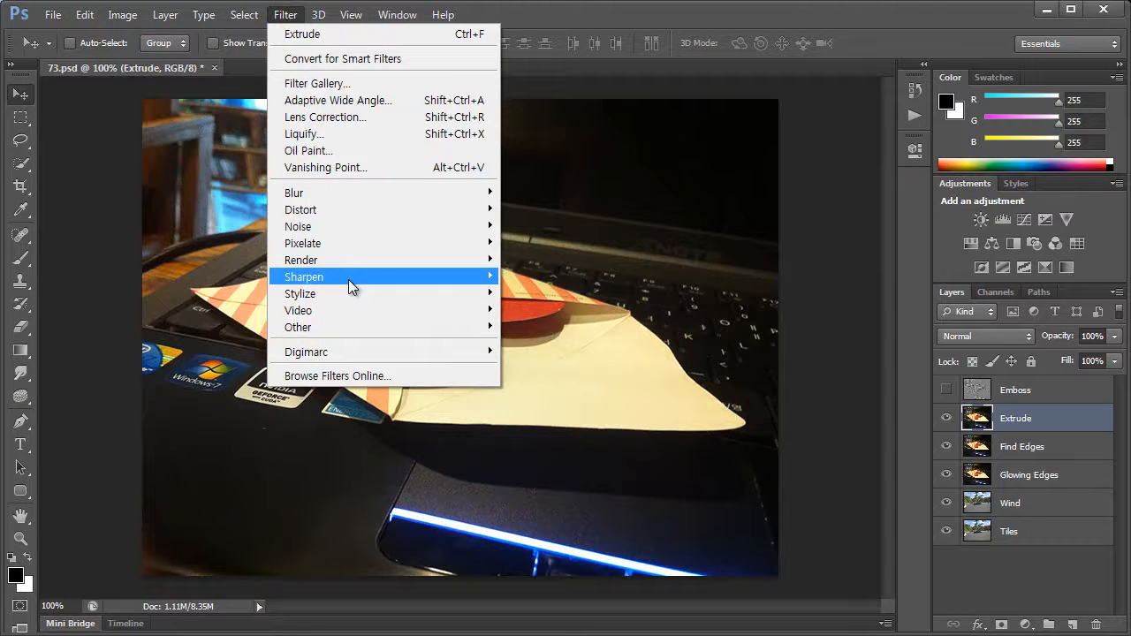
mouse_move(371, 294)
left_click(536, 326)
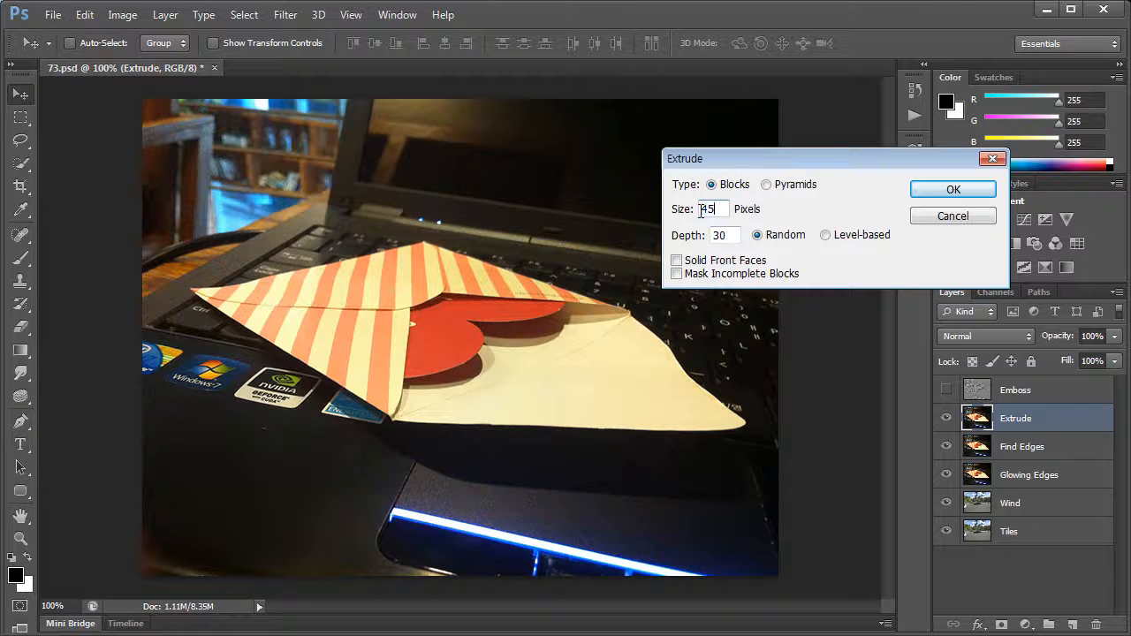
key("Tab")
left_click(936, 188)
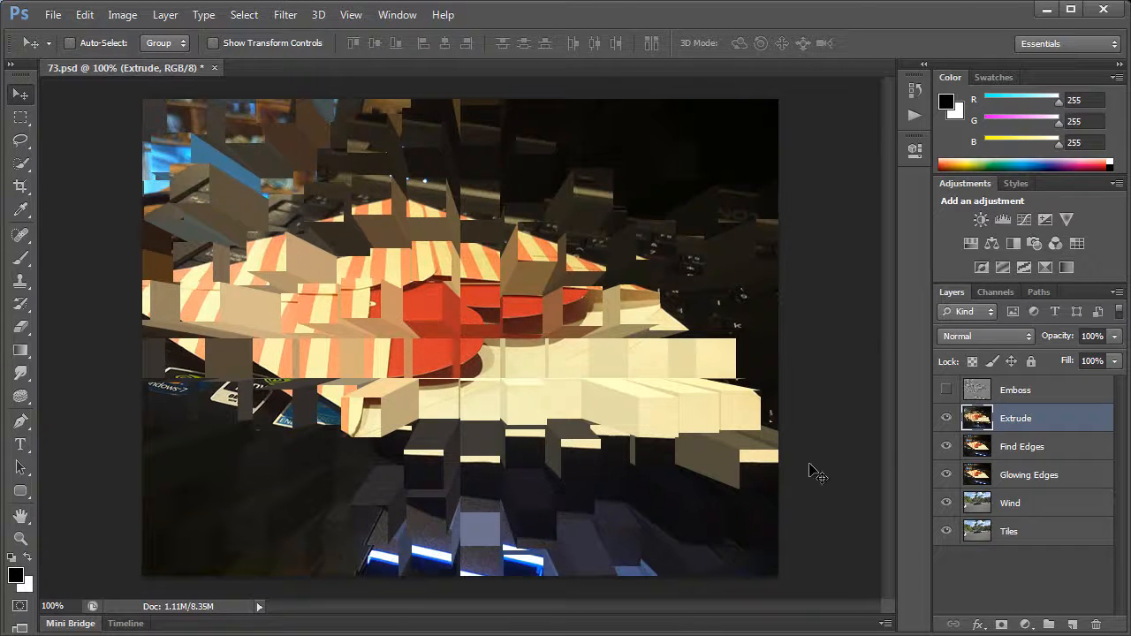
Hide the Extrude layer and apply the Find Edges filter to the Find Edges layer
left_click(945, 418)
left_click(1031, 449)
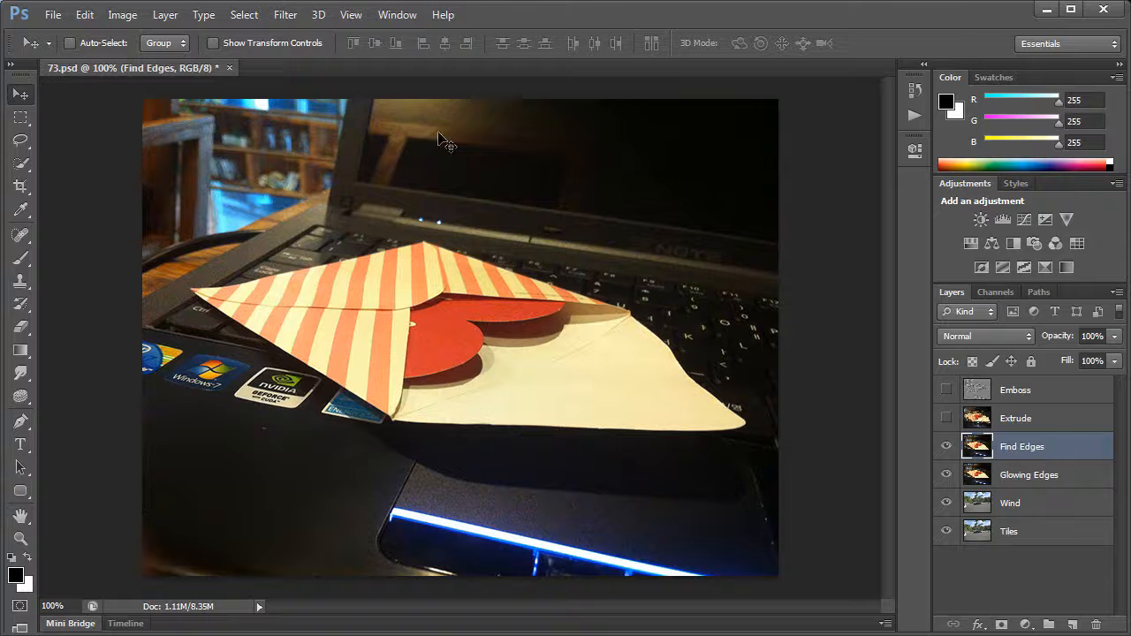
left_click(285, 15)
mouse_move(343, 294)
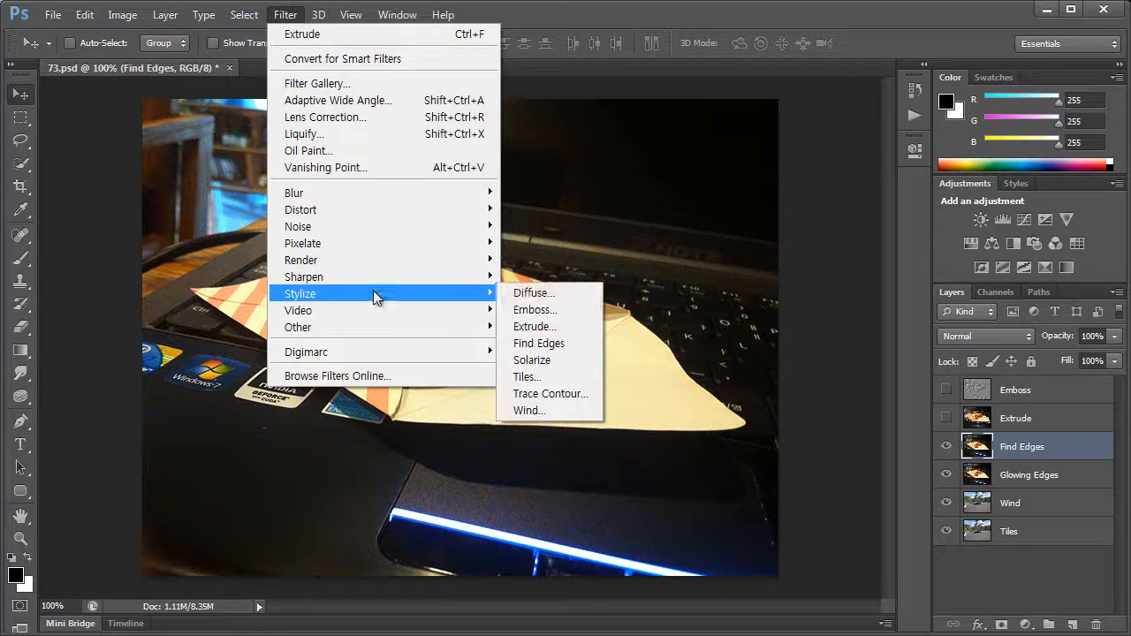
left_click(553, 348)
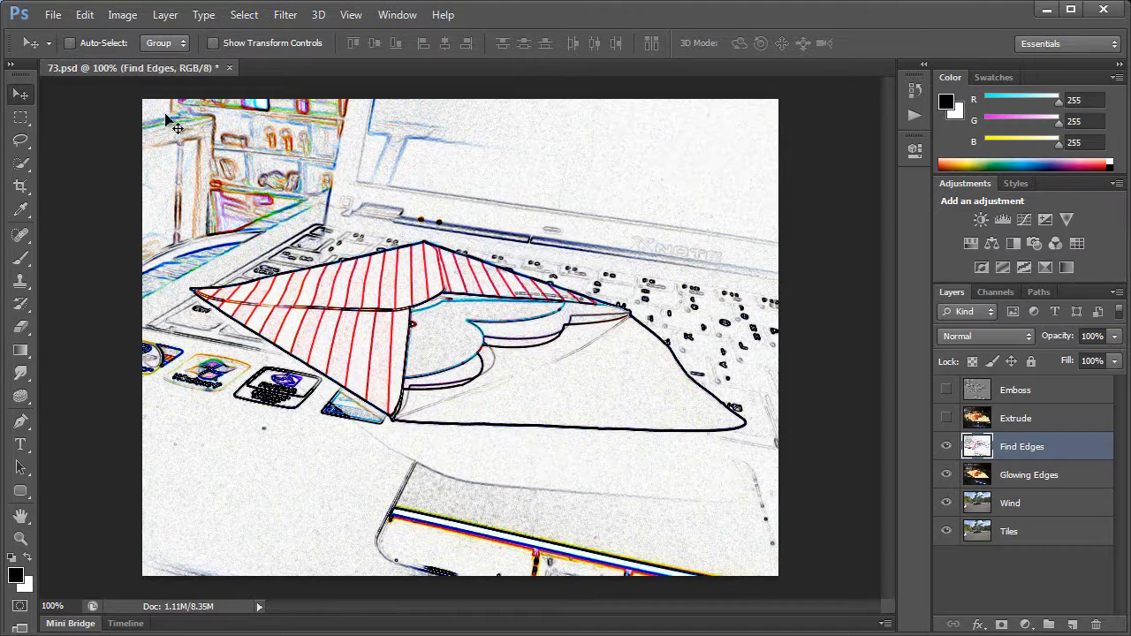
Desaturate the Find Edges layer to turn its coloured outlines into a black-and-white sketch
left_click(122, 15)
mouse_move(133, 59)
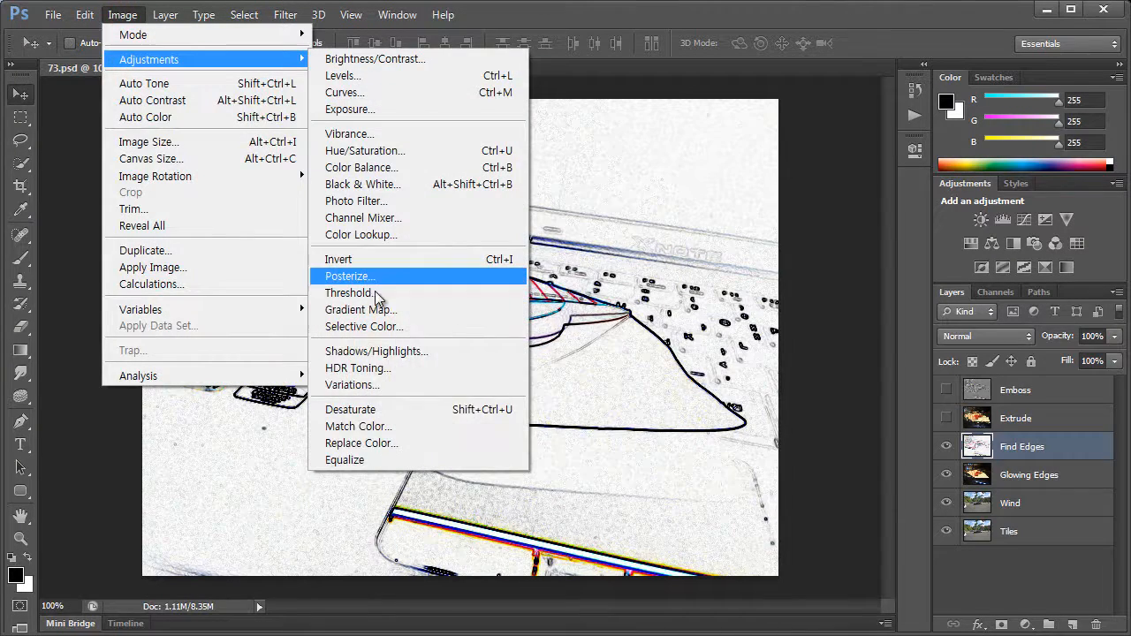
left_click(389, 410)
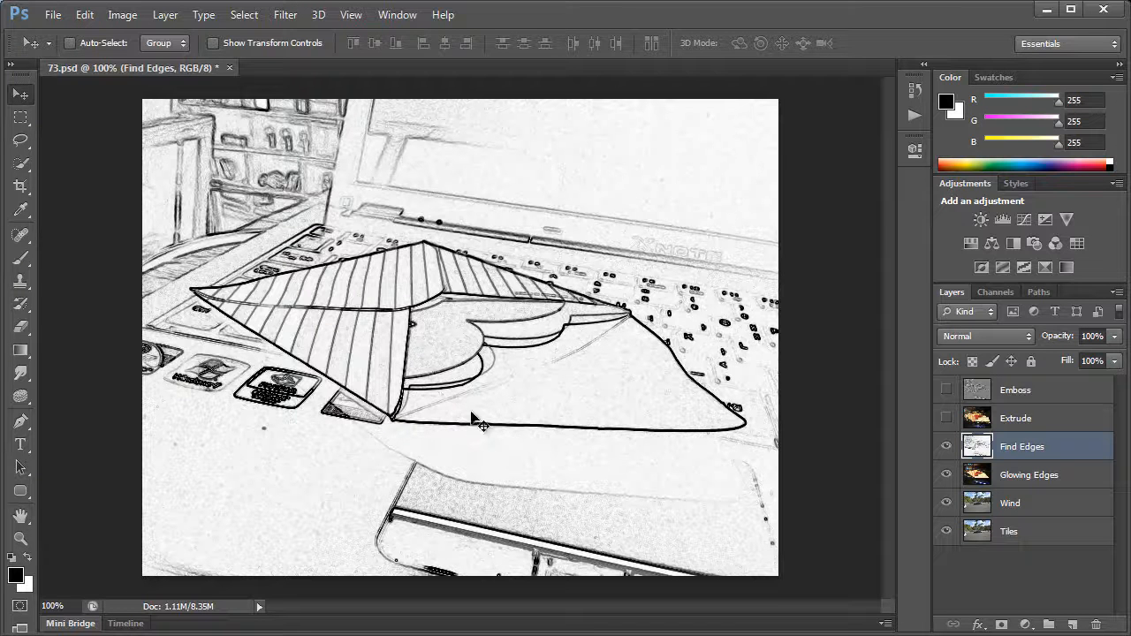
Hide the Find Edges layer and apply Glowing Edges to the Glowing Edges layer with edge width 3, edge brightness 5 and smoothness 7
left_click(946, 447)
left_click(1067, 475)
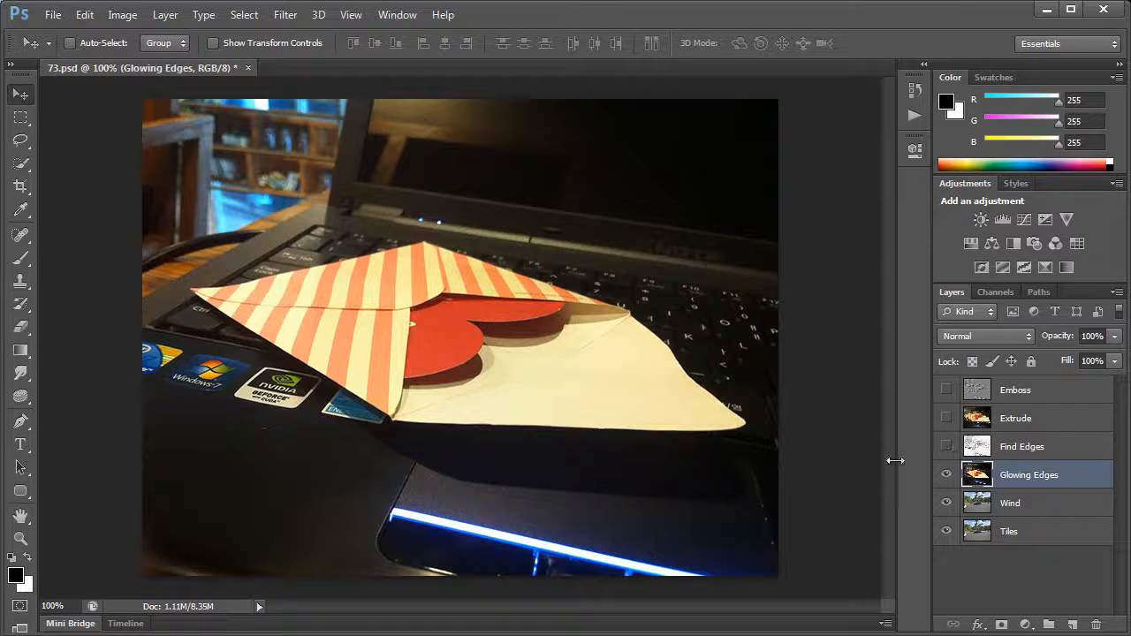
left_click(284, 10)
mouse_move(404, 294)
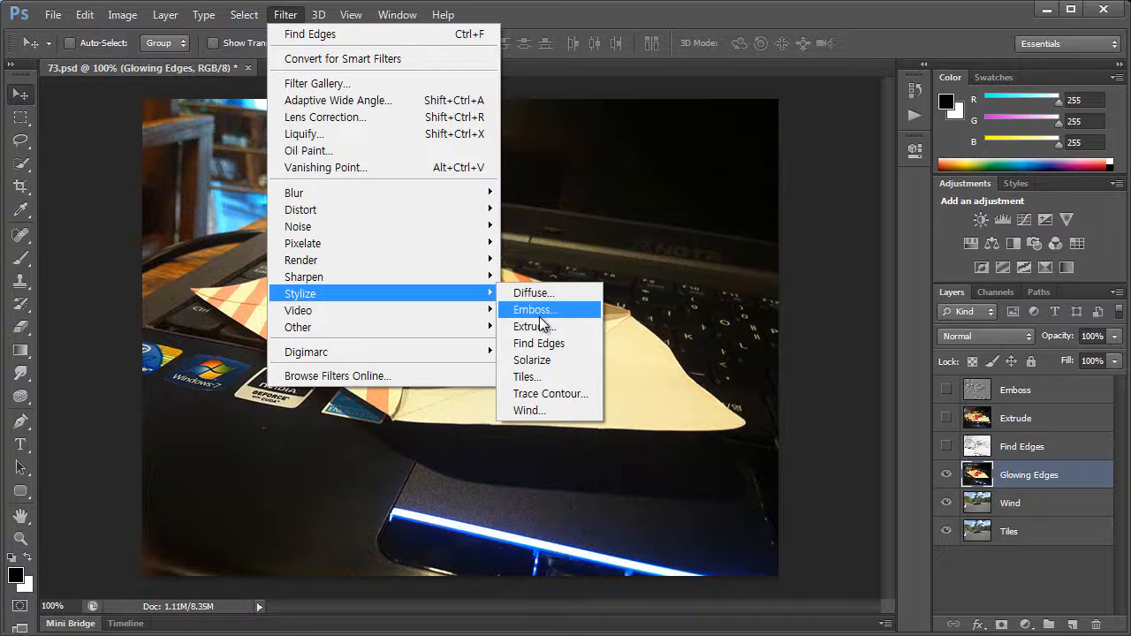
left_click(381, 83)
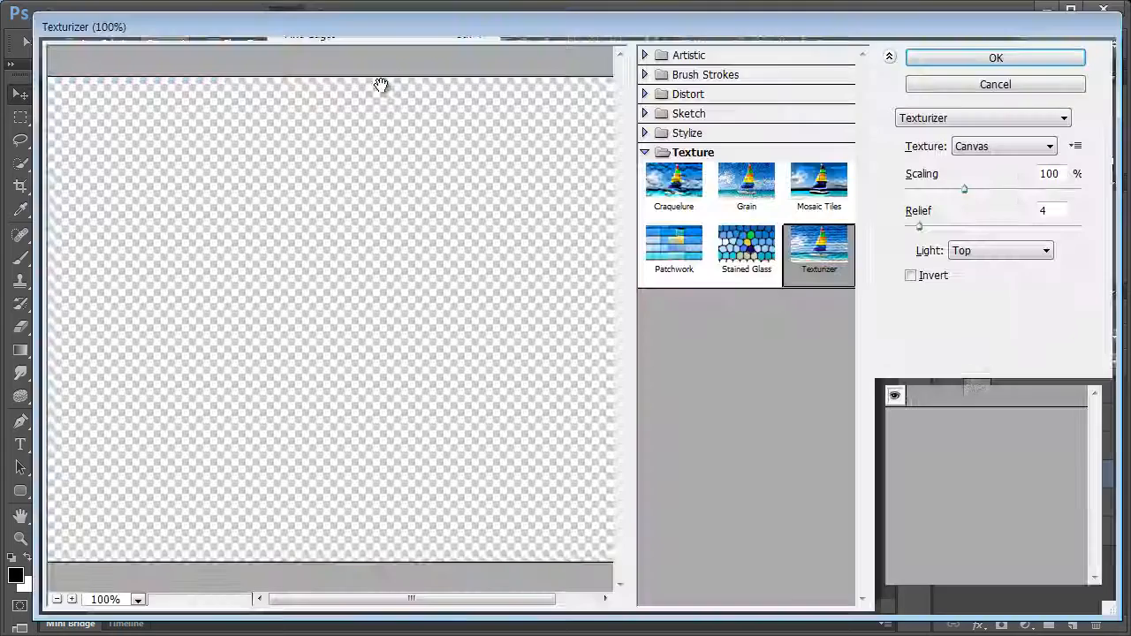
left_click(646, 133)
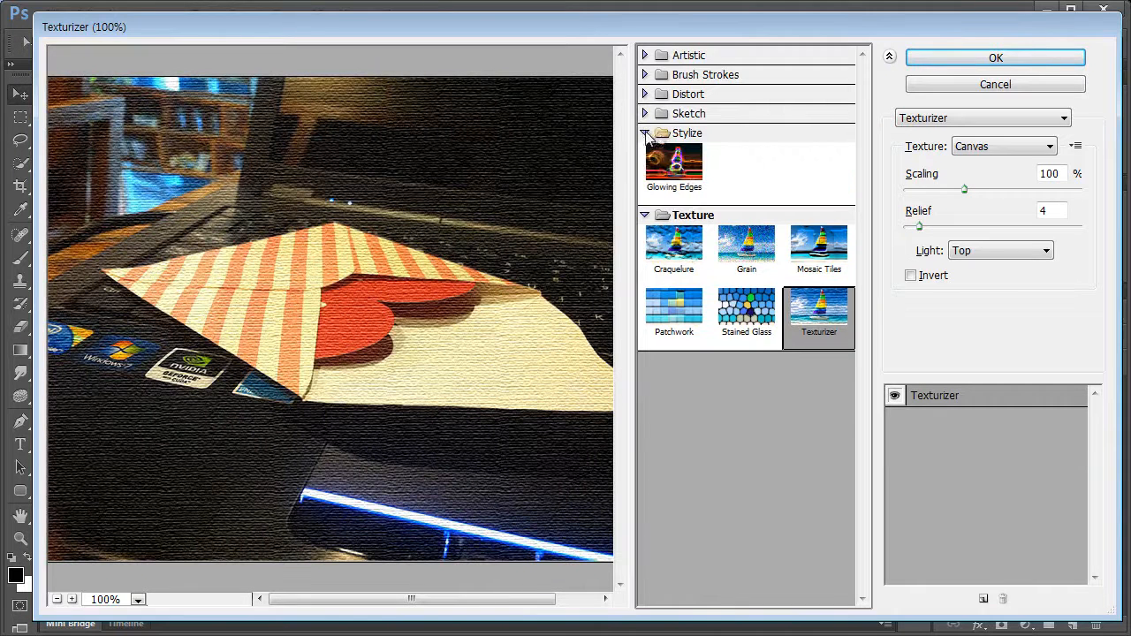
left_click(686, 168)
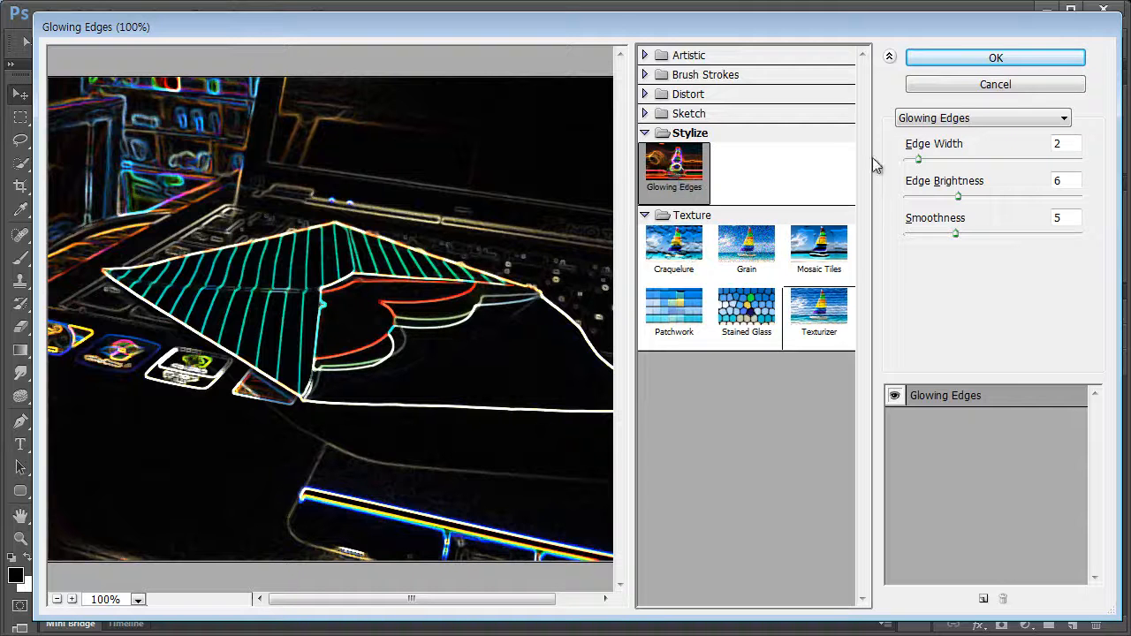
left_click_drag(920, 160, 938, 159)
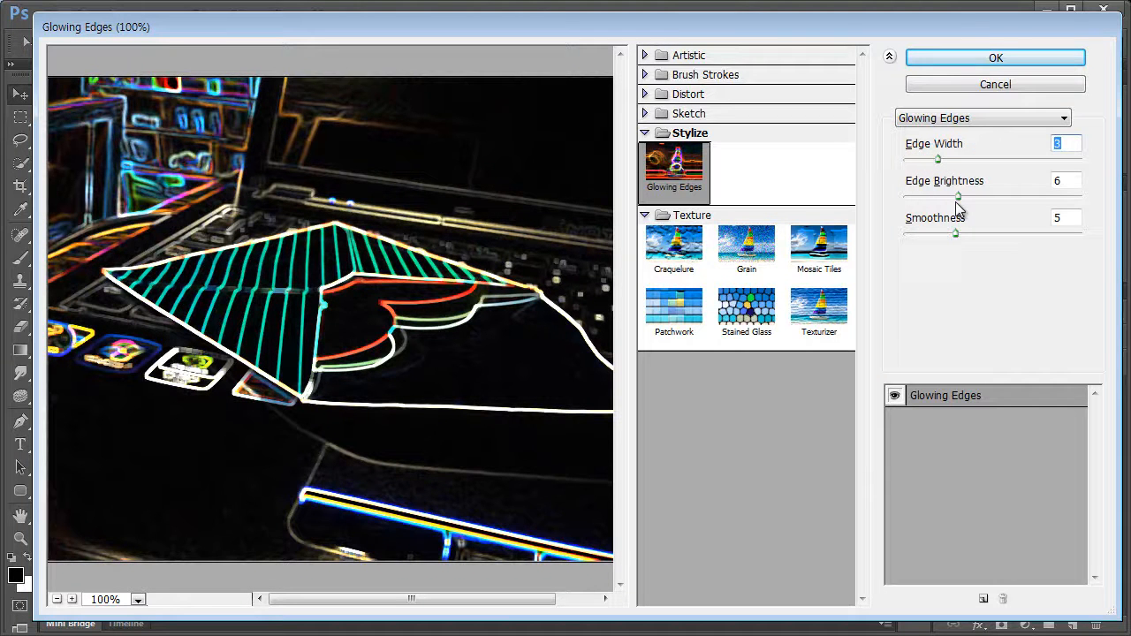
mouse_move(960, 196)
left_mouse_down()
mouse_move(964, 186)
mouse_move(982, 196)
mouse_move(935, 200)
mouse_move(946, 197)
left_mouse_up()
left_click_drag(958, 235, 986, 230)
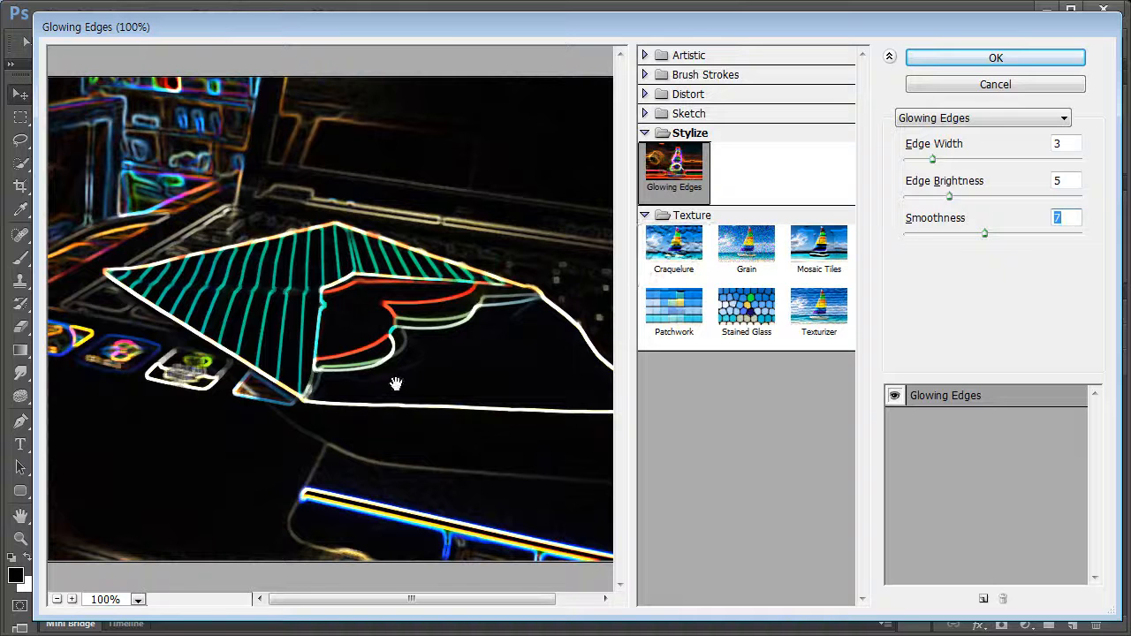
left_click(942, 58)
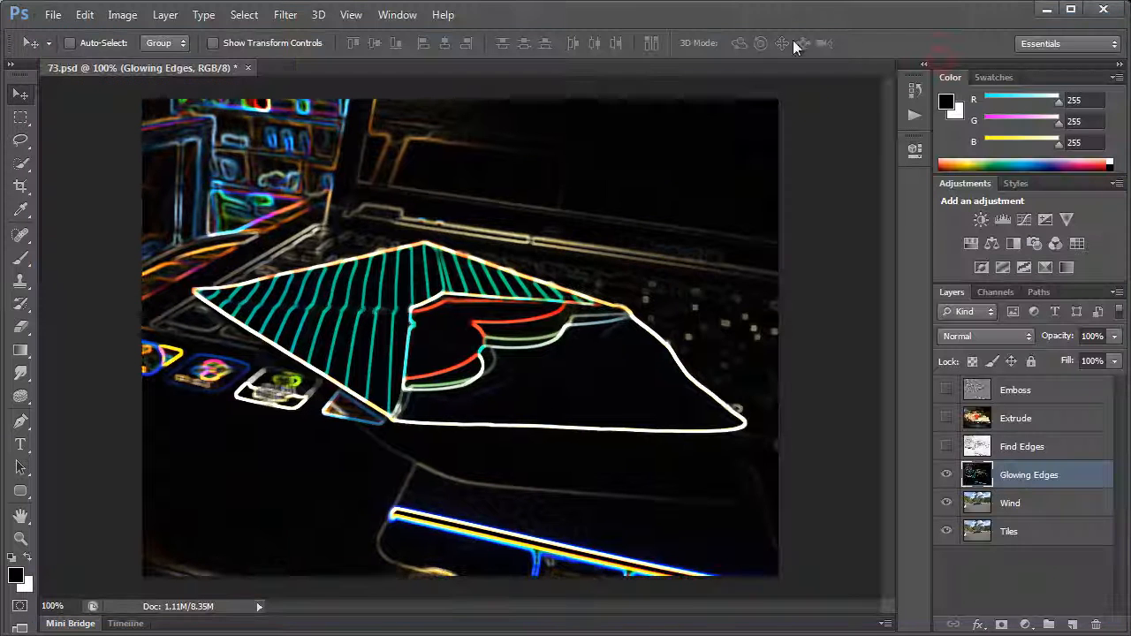
Show the Find Edges layer briefly to compare it with the Glowing Edges result, and hide it again
left_click(946, 447)
left_click(946, 447)
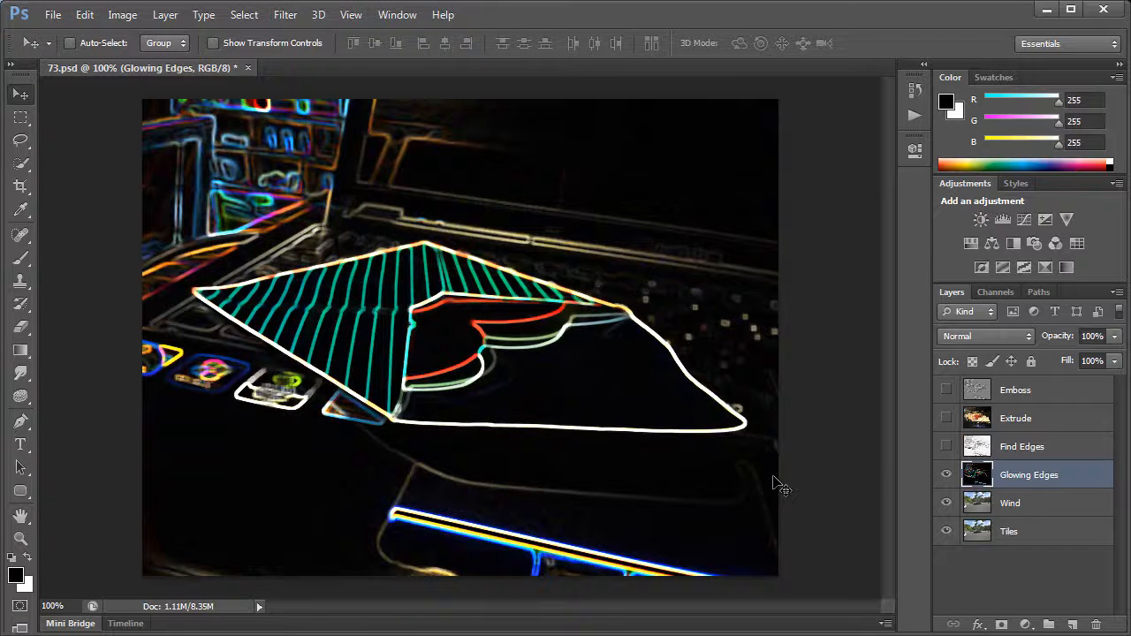
Hide the Glowing Edges layer and apply the Wind filter to the Wind layer with the Stagger method, from the left
left_click(1015, 504)
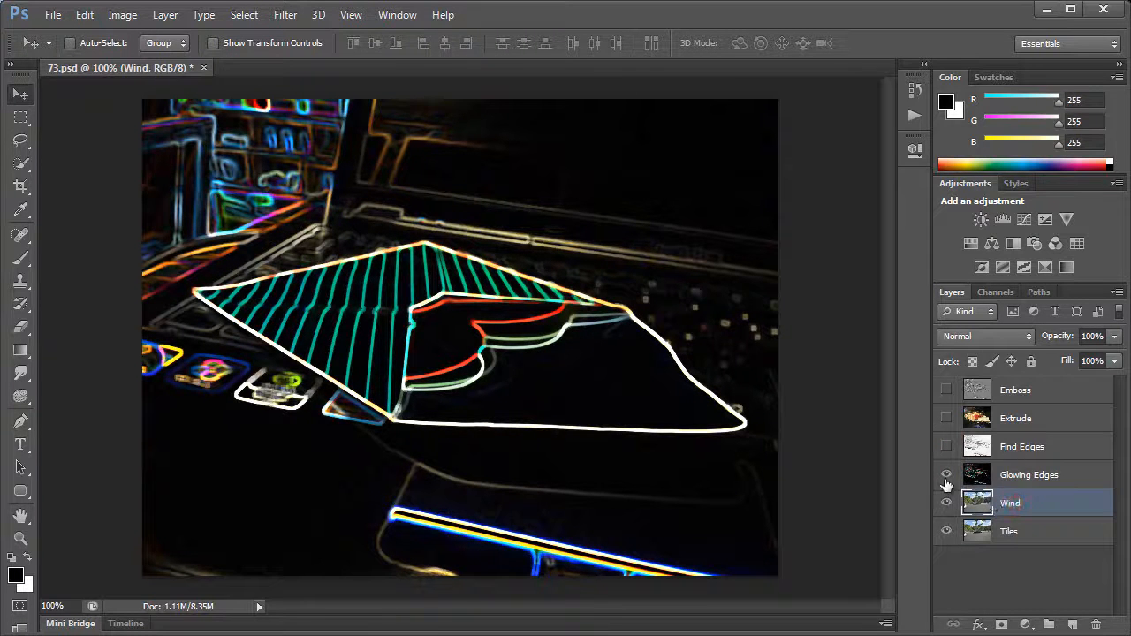
left_click(946, 475)
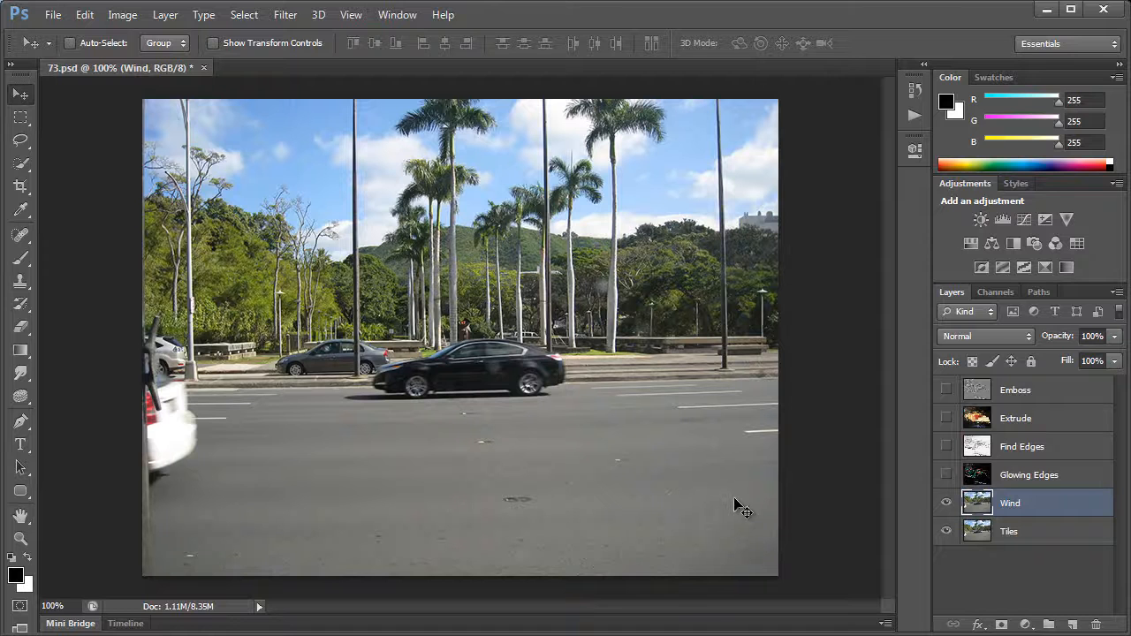
left_click(286, 15)
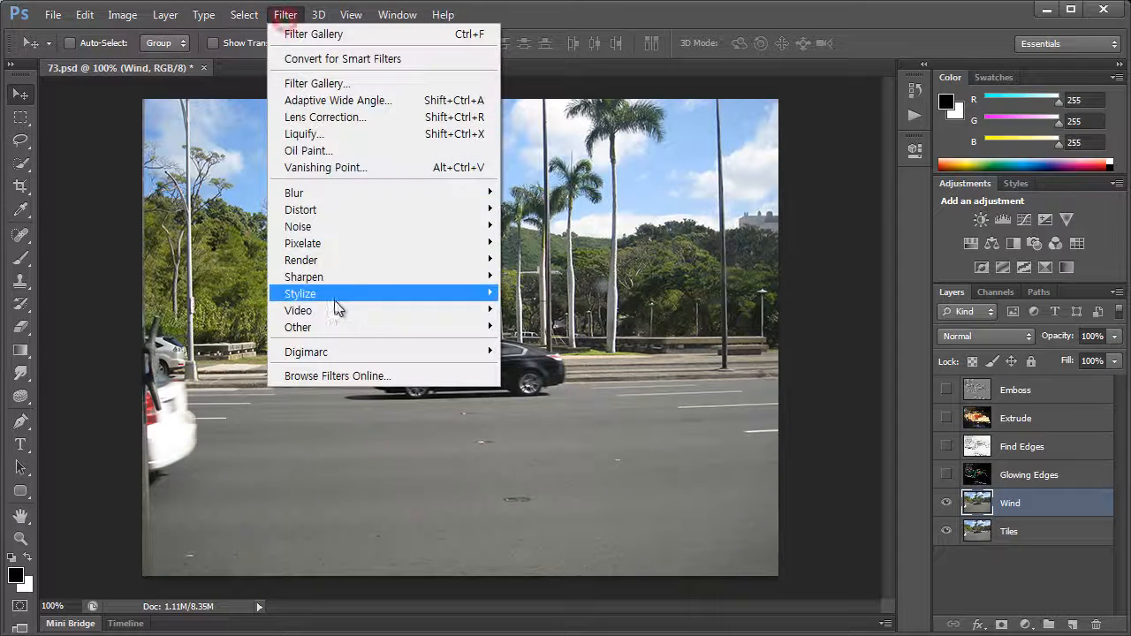
mouse_move(335, 297)
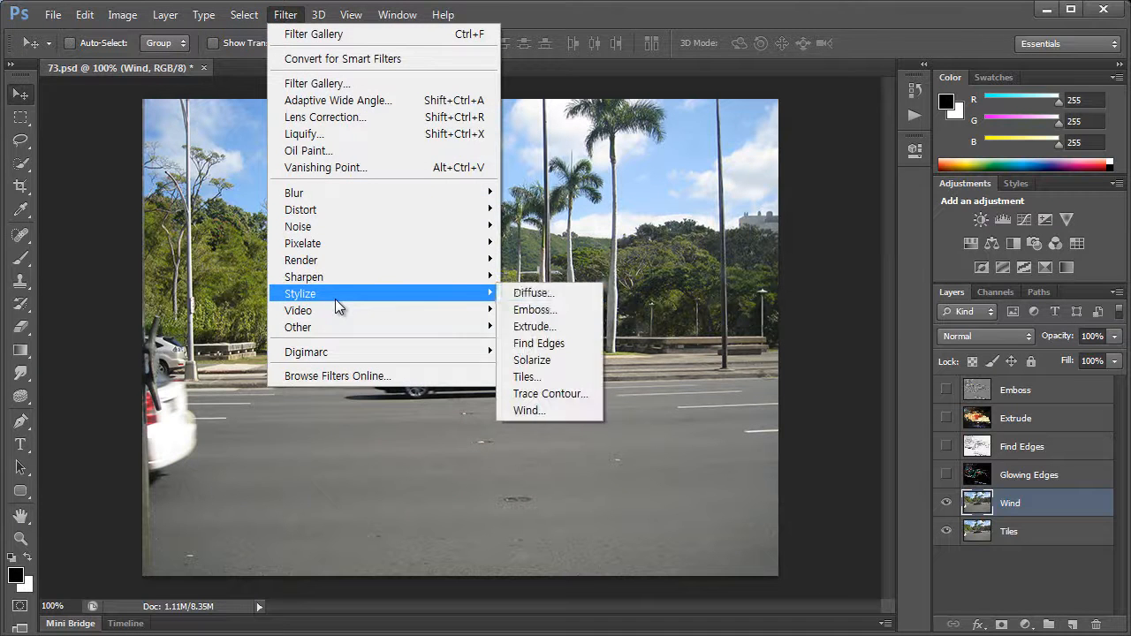
left_click(550, 411)
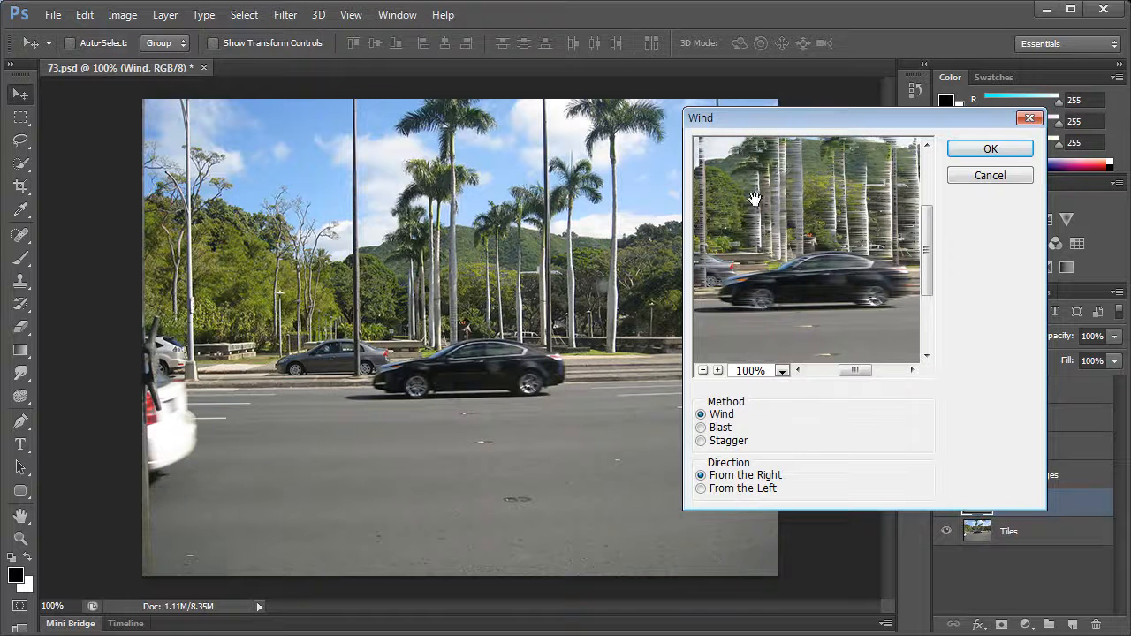
left_click(702, 370)
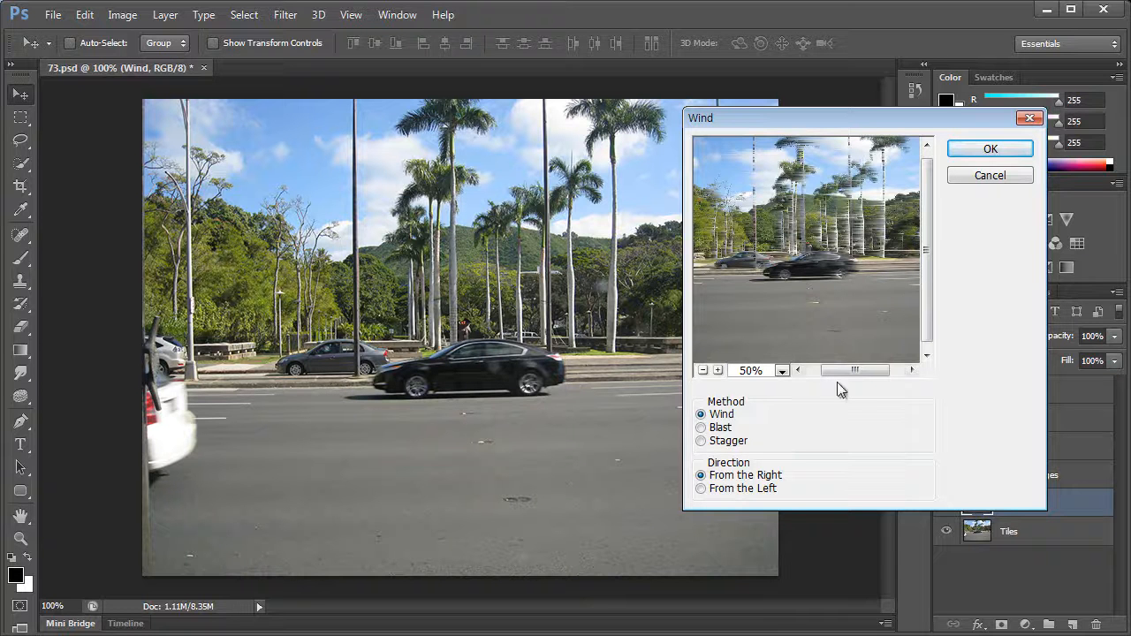
left_click(701, 428)
left_click(701, 441)
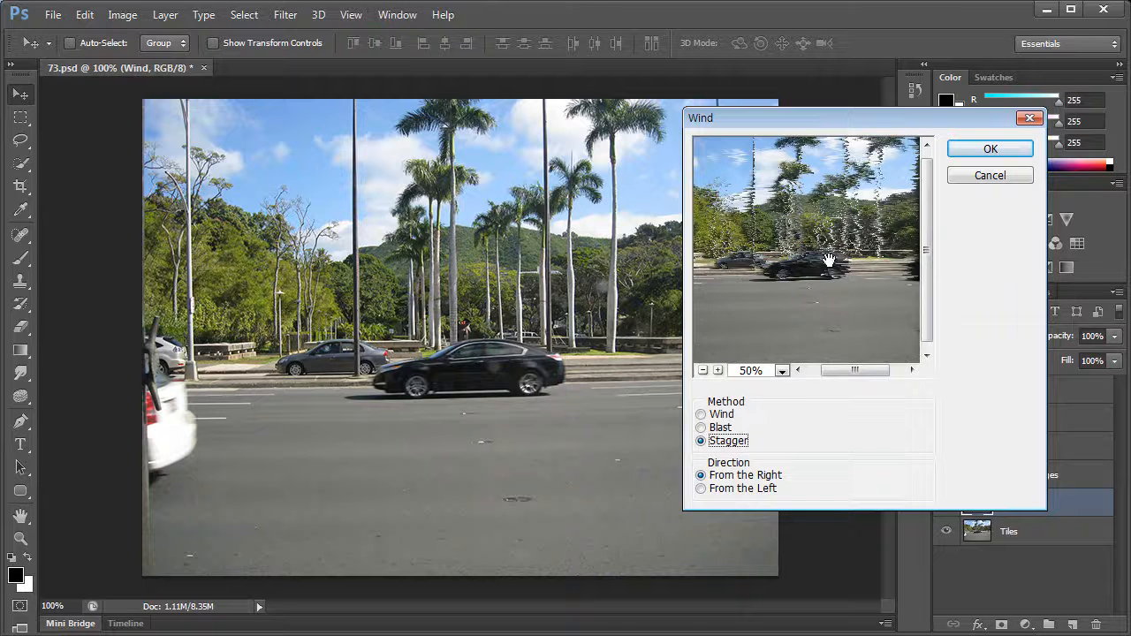
left_click(702, 491)
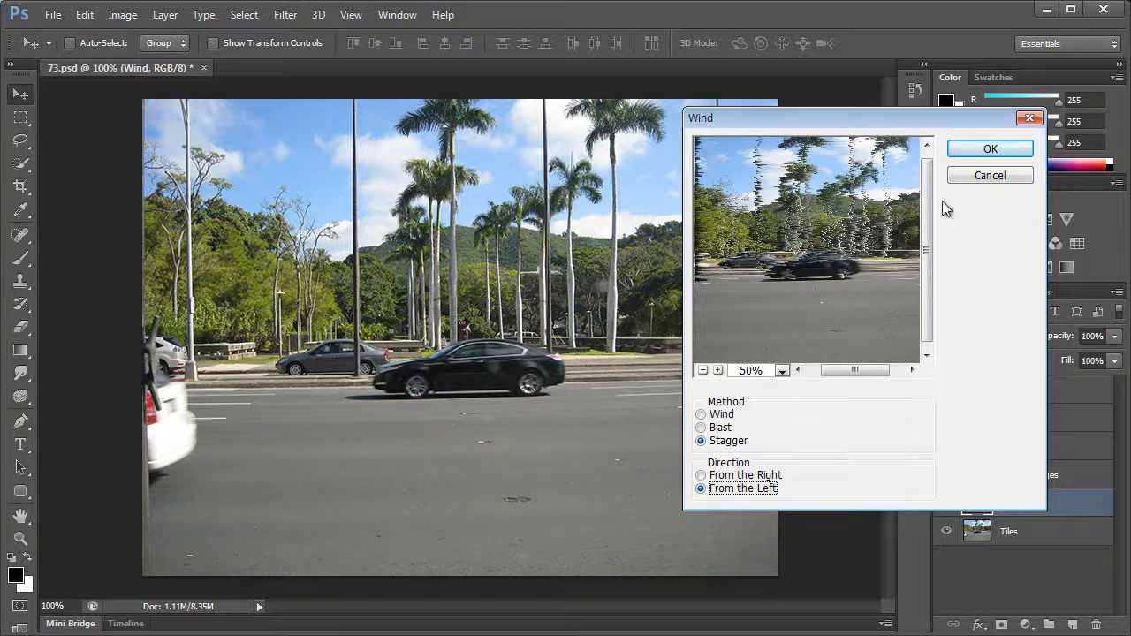
left_click(980, 149)
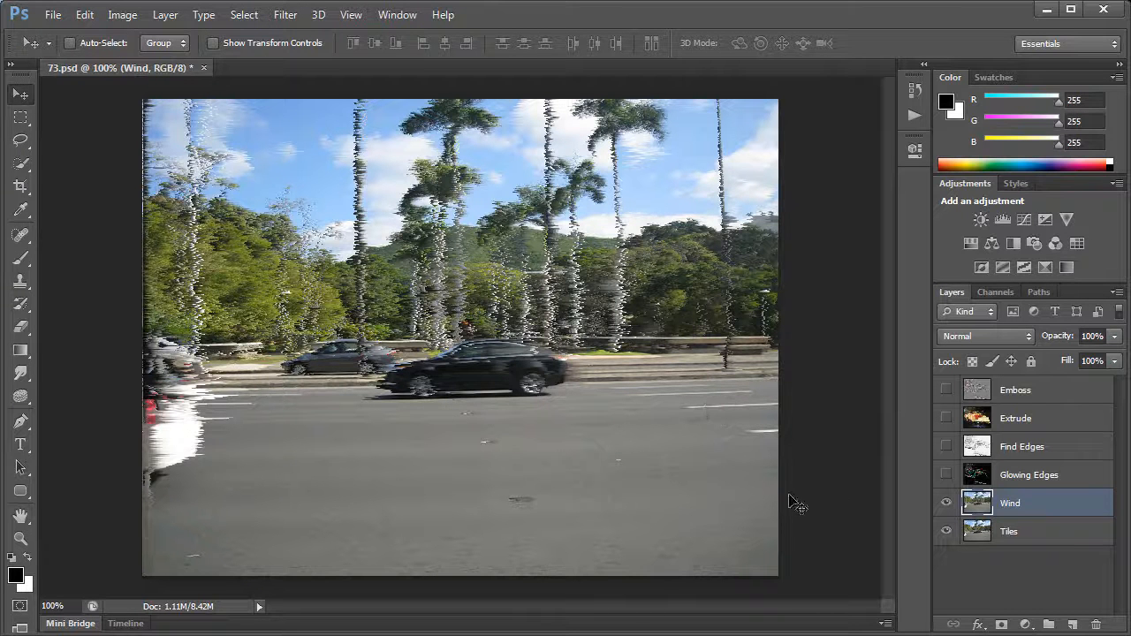
Hide the Wind layer and apply the Tiles filter to the Tiles layer with 10 tiles, 30% maximum offset and background colour fill
left_click(945, 503)
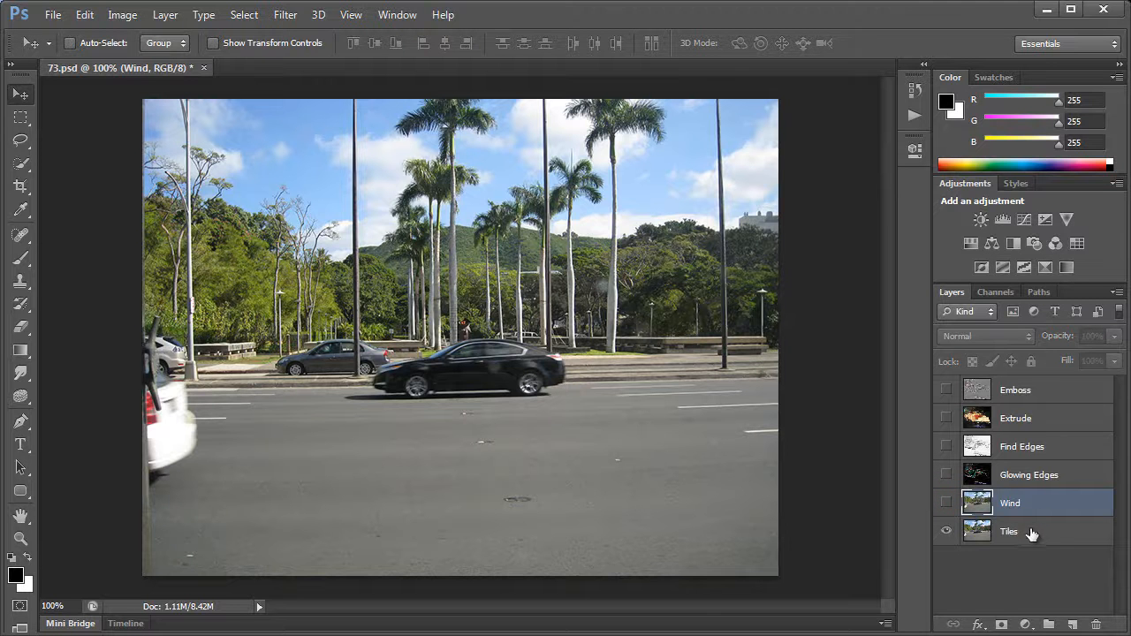
left_click(1030, 532)
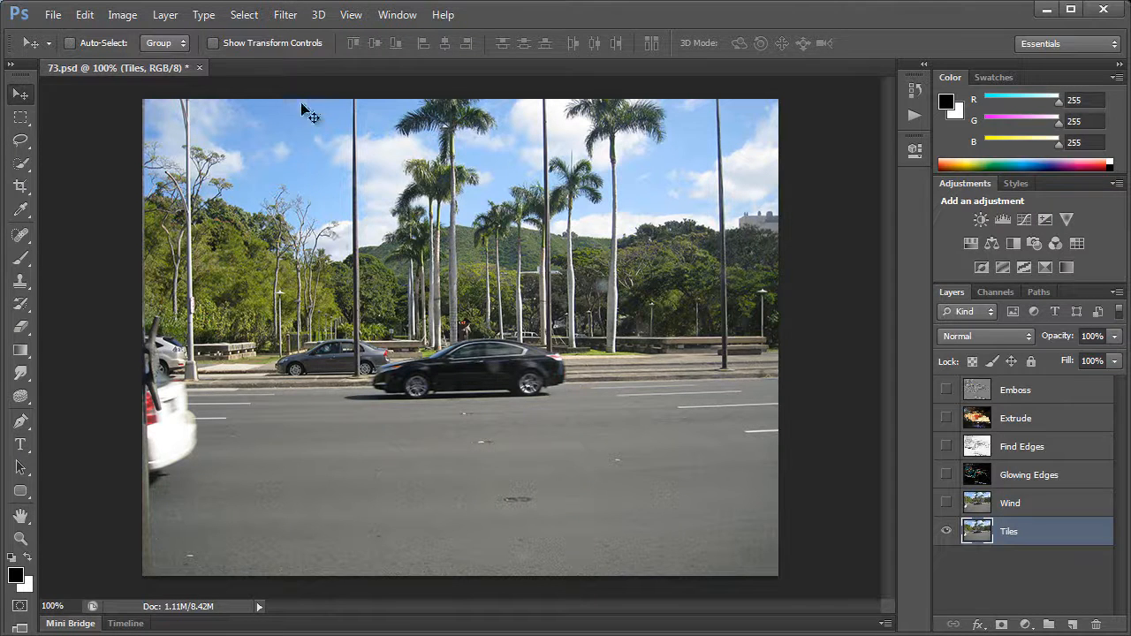
left_click(287, 16)
mouse_move(311, 303)
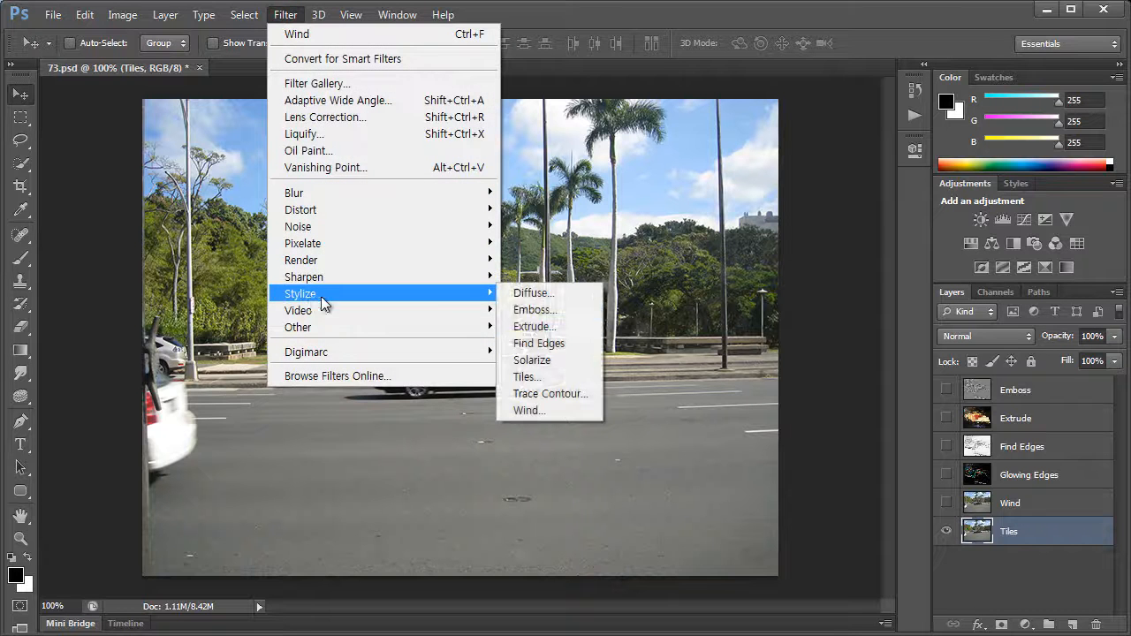
left_click(543, 378)
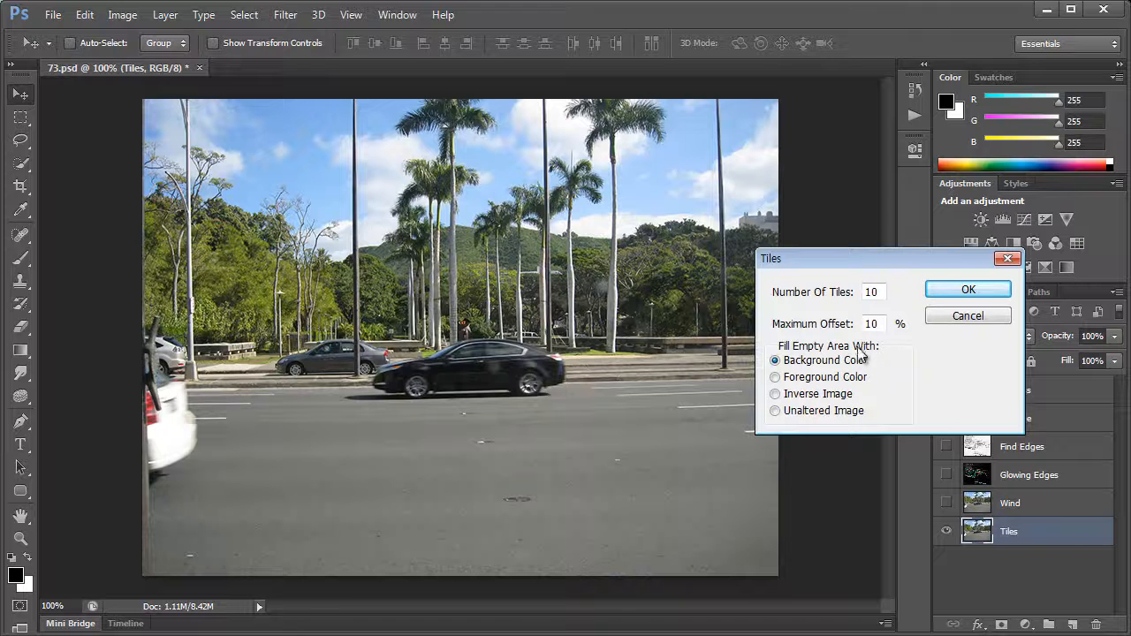
double_click(873, 324)
type("30")
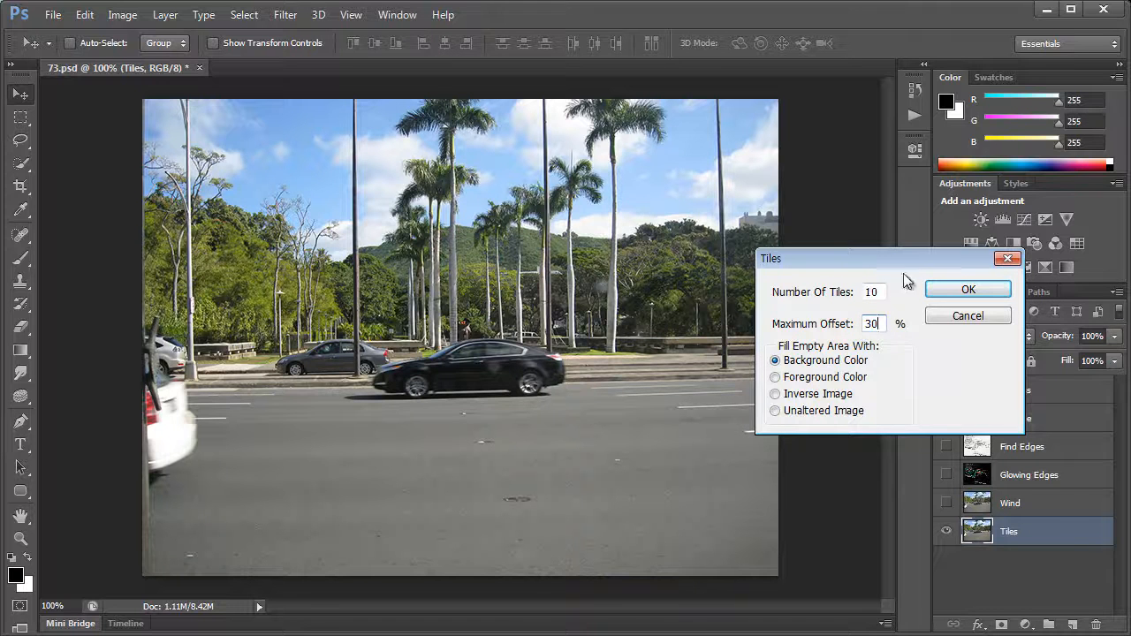
left_click(1001, 290)
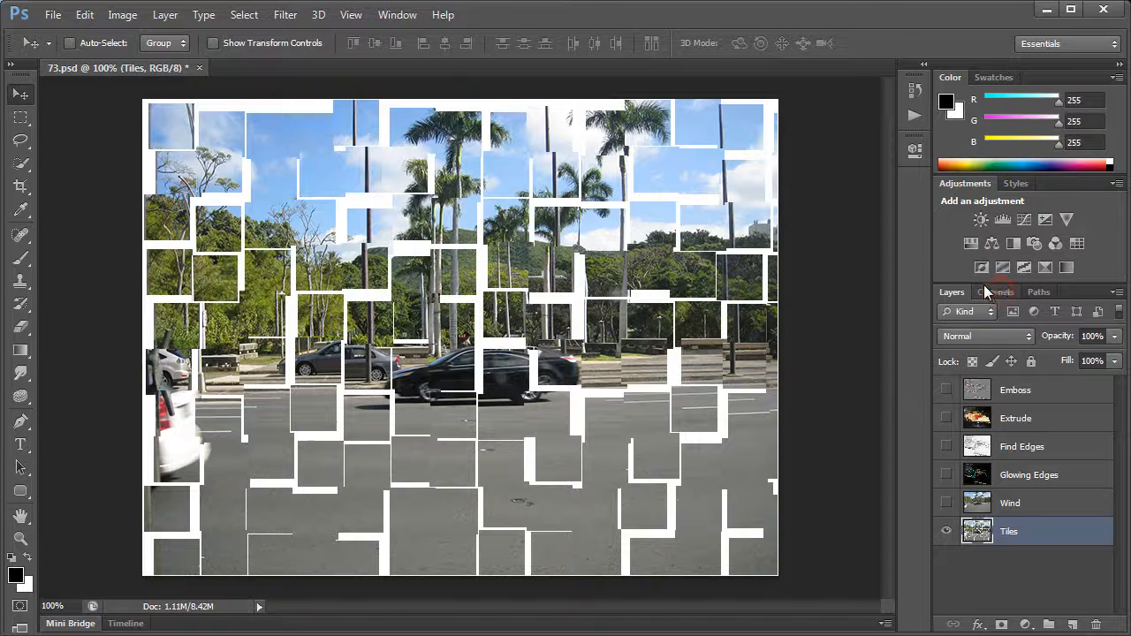